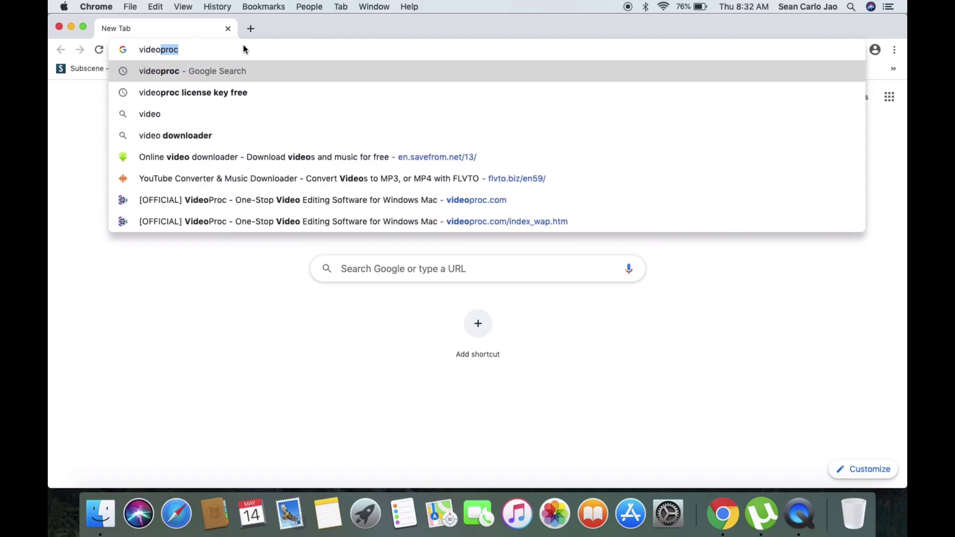
Search Google for videoproc, open the official VideoProc website, and close the browser window
{"action": "key", "text": "Return"}
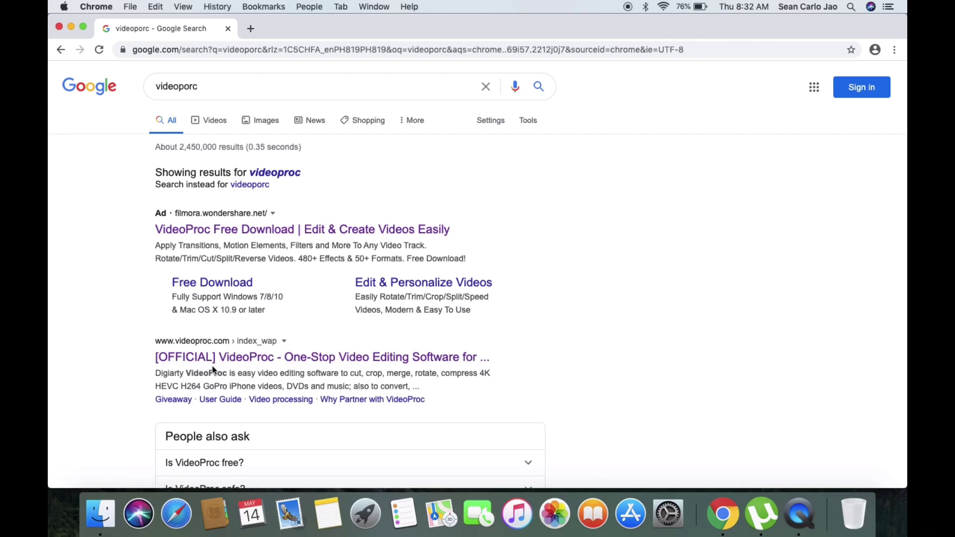
{"action": "left_click_drag", "start_coordinate": [214, 366], "coordinate": [198, 360]}
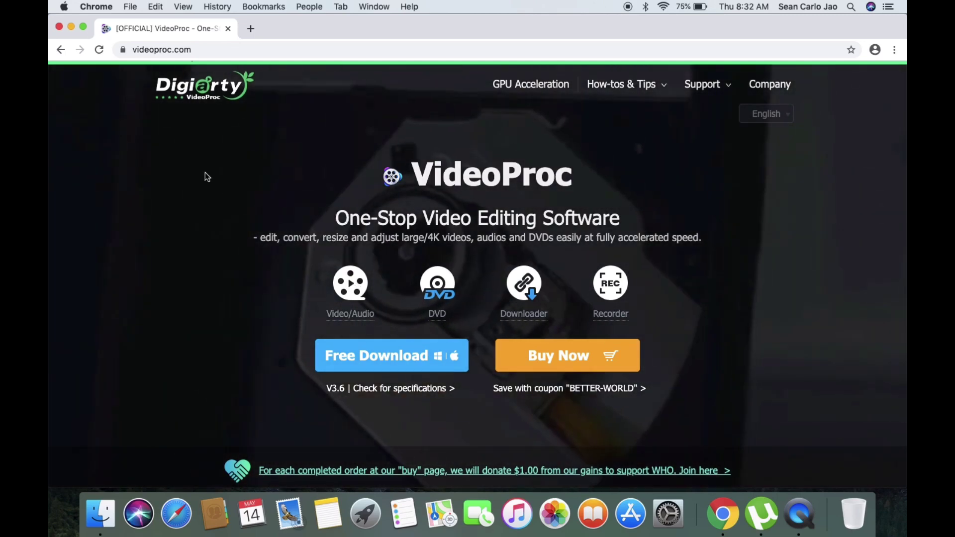
{"action": "left_click", "coordinate": [59, 28]}
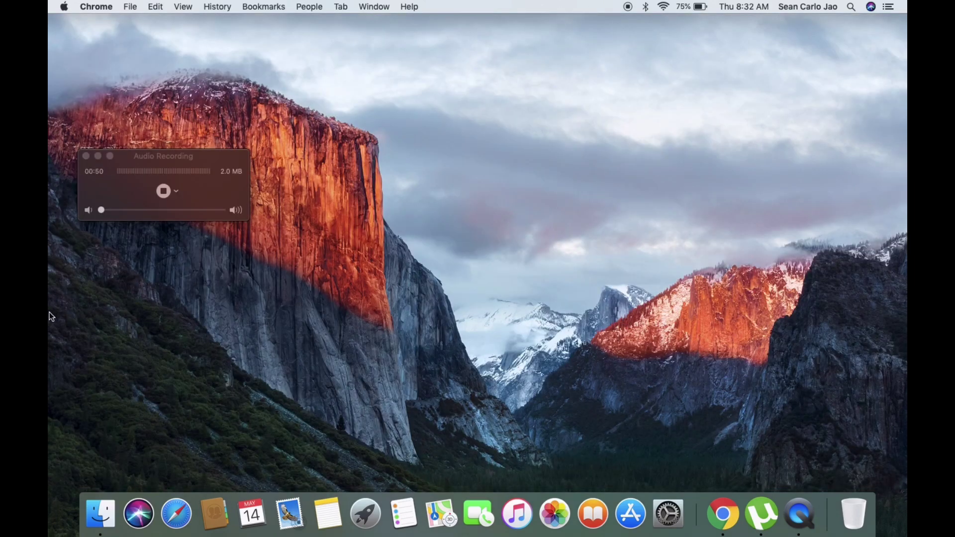
Launch VideoProc from the Applications folder in Finder
{"action": "left_click", "coordinate": [101, 515]}
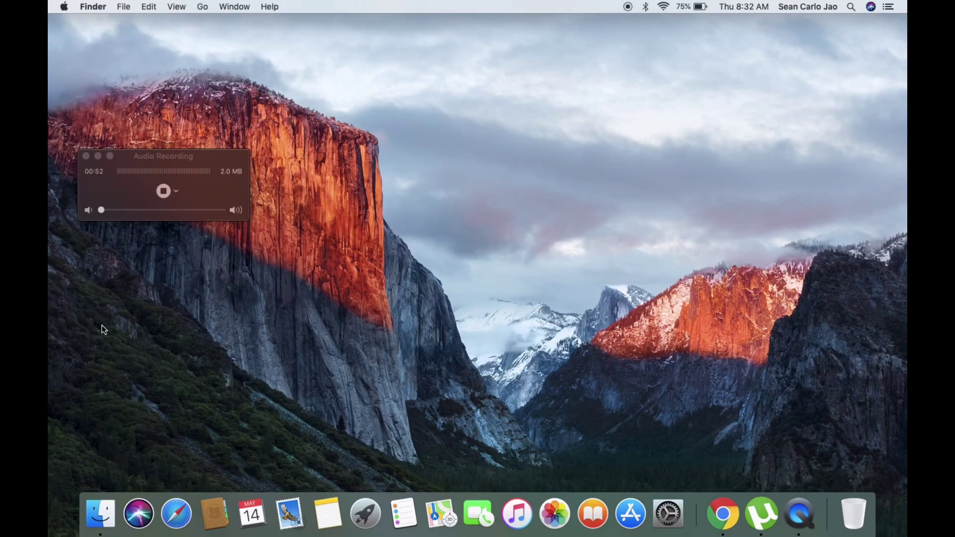
{"action": "left_click", "coordinate": [124, 253]}
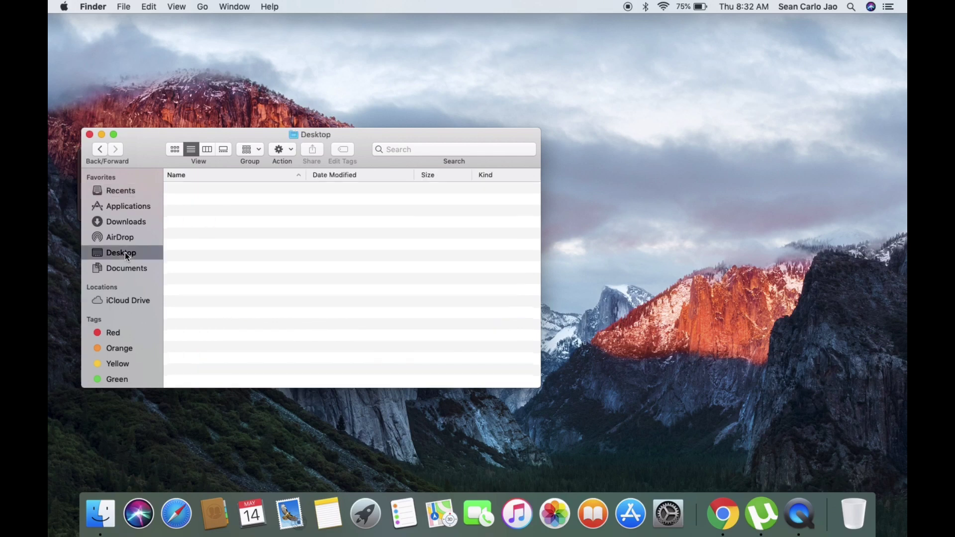
{"action": "left_click", "coordinate": [134, 222]}
{"action": "left_click", "coordinate": [123, 205]}
{"action": "scroll", "coordinate": [218, 323], "scroll_direction": "down", "scroll_amount": 10}
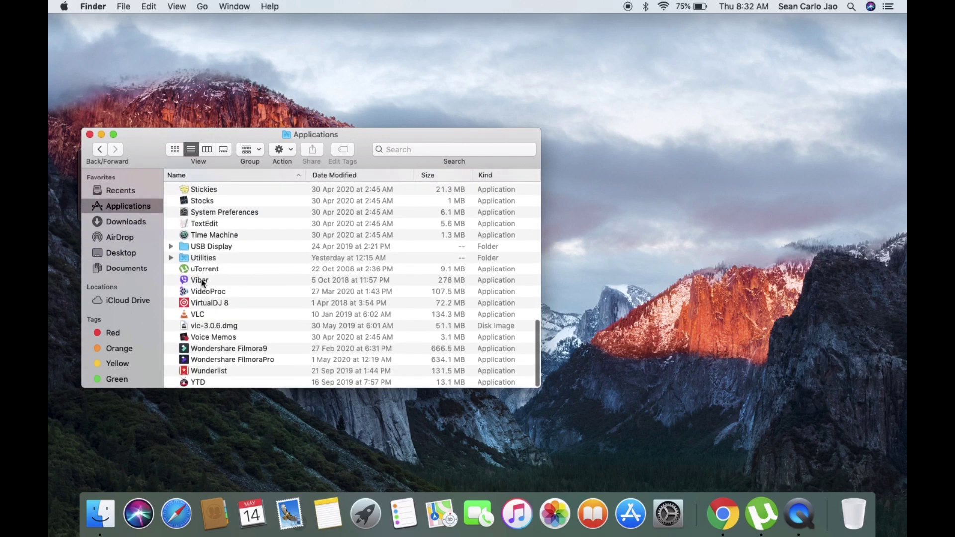
{"action": "double_click", "coordinate": [203, 291]}
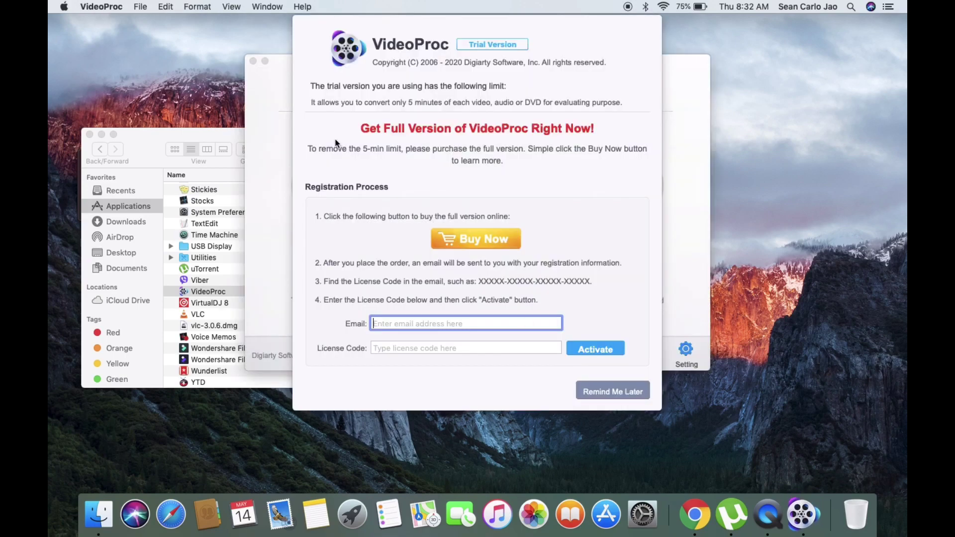
Skip the trial registration and open the Video converter in VideoProc
{"action": "left_click", "coordinate": [591, 390]}
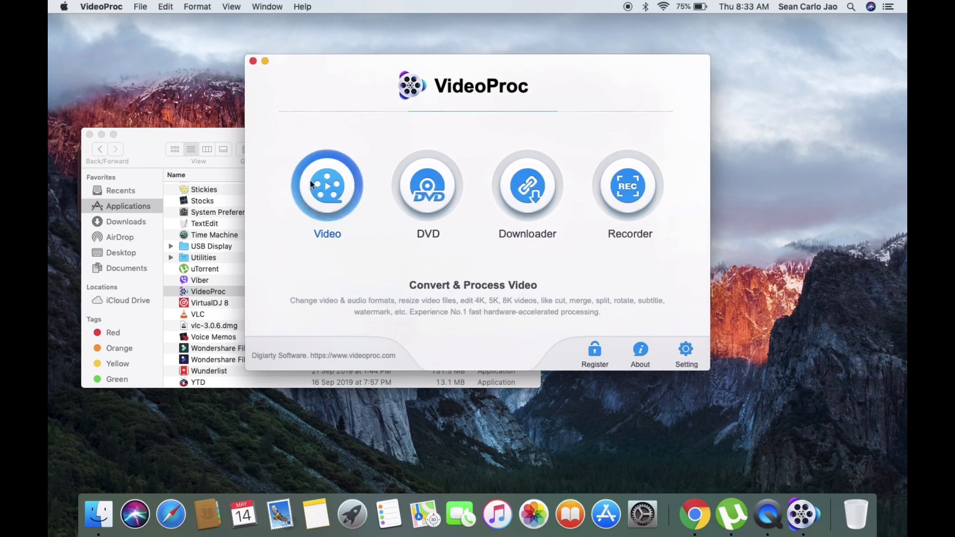
{"action": "left_click", "coordinate": [347, 189]}
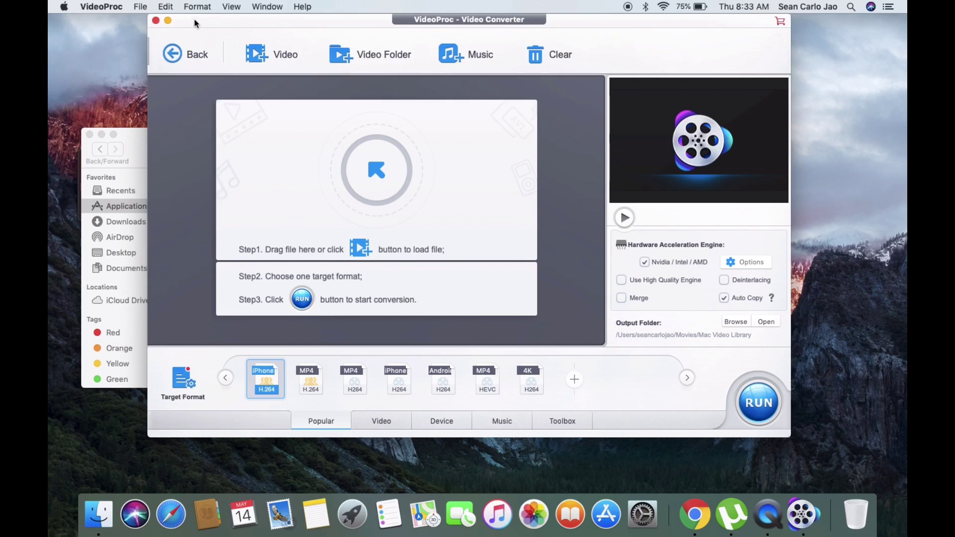
{"action": "left_click_drag", "start_coordinate": [194, 17], "coordinate": [207, 17]}
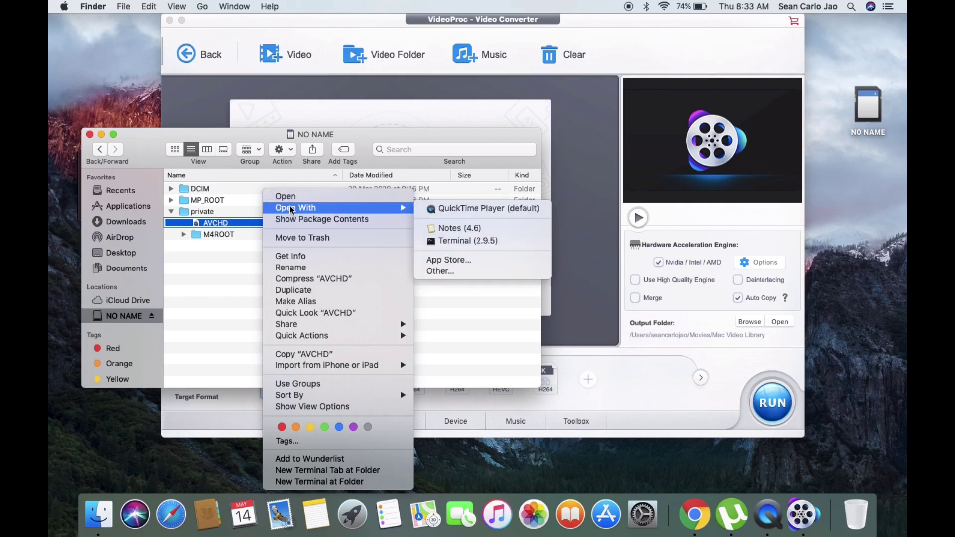
Open the AVCHD file from the NO NAME card's private folder in QuickTime Player and browse its clips
{"action": "left_click", "coordinate": [291, 199]}
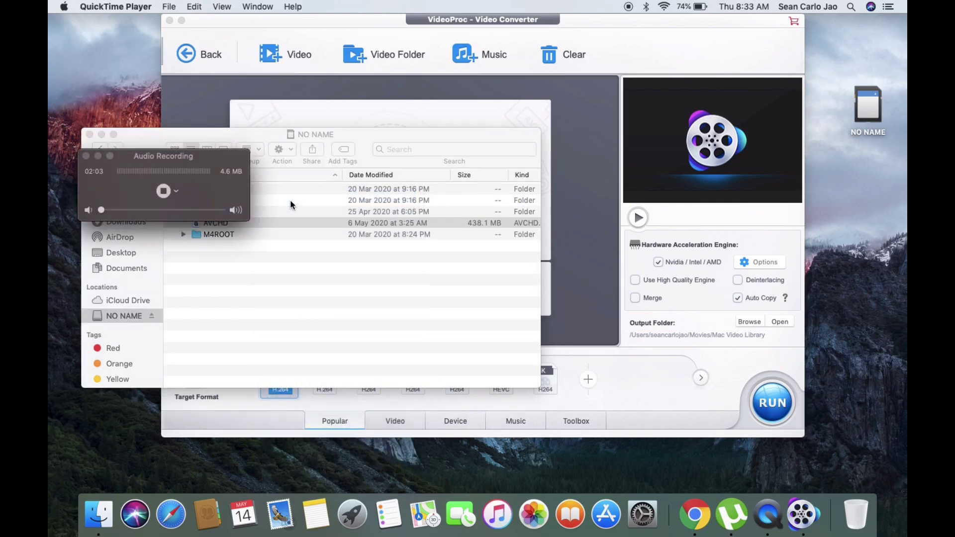
{"action": "scroll", "coordinate": [386, 142], "scroll_direction": "down", "scroll_amount": 5}
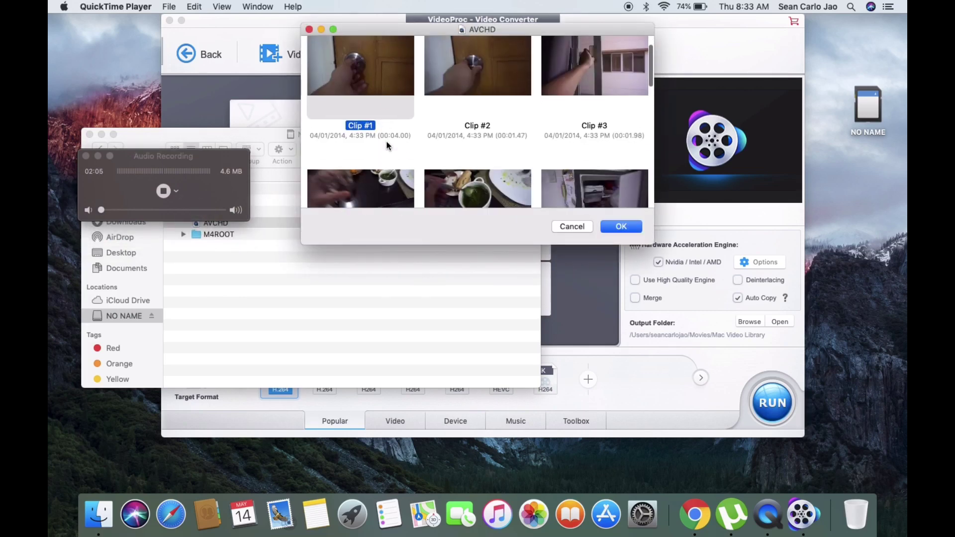
{"action": "scroll", "coordinate": [386, 141], "scroll_direction": "up", "scroll_amount": 5}
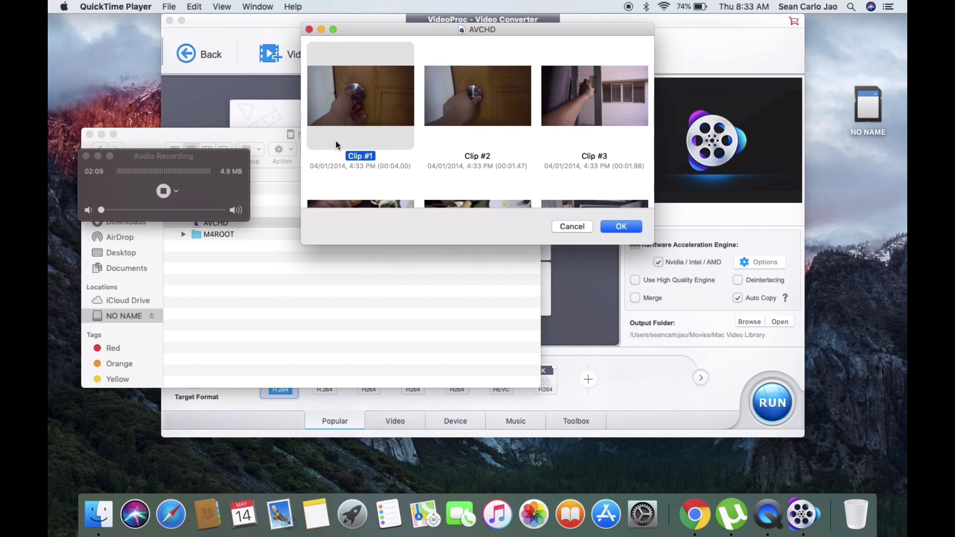
{"action": "scroll", "coordinate": [336, 141], "scroll_direction": "up", "scroll_amount": 2}
Minimize the Finder window and move the AVCHD clip browser lower so the converter's drop area is uncovered
{"action": "left_click", "coordinate": [95, 155]}
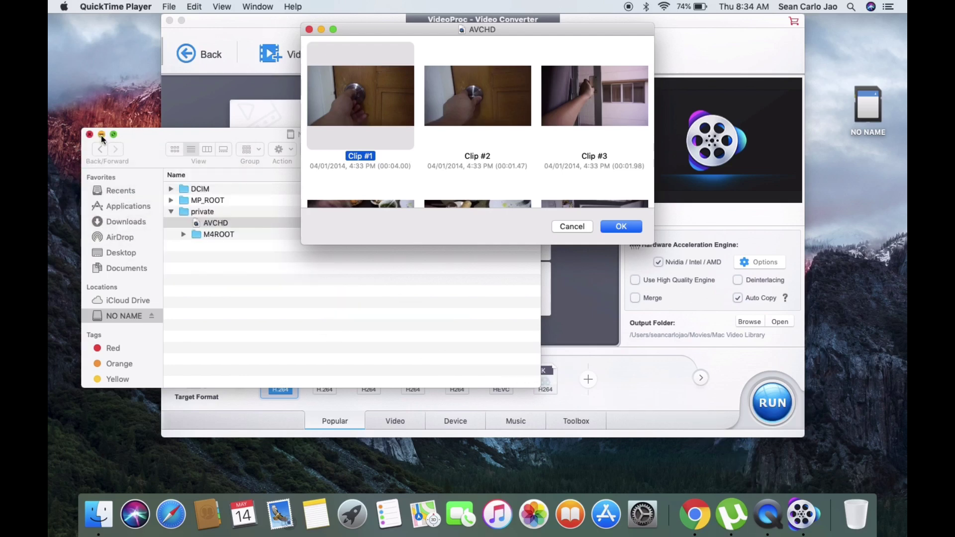
{"action": "left_click", "coordinate": [101, 135]}
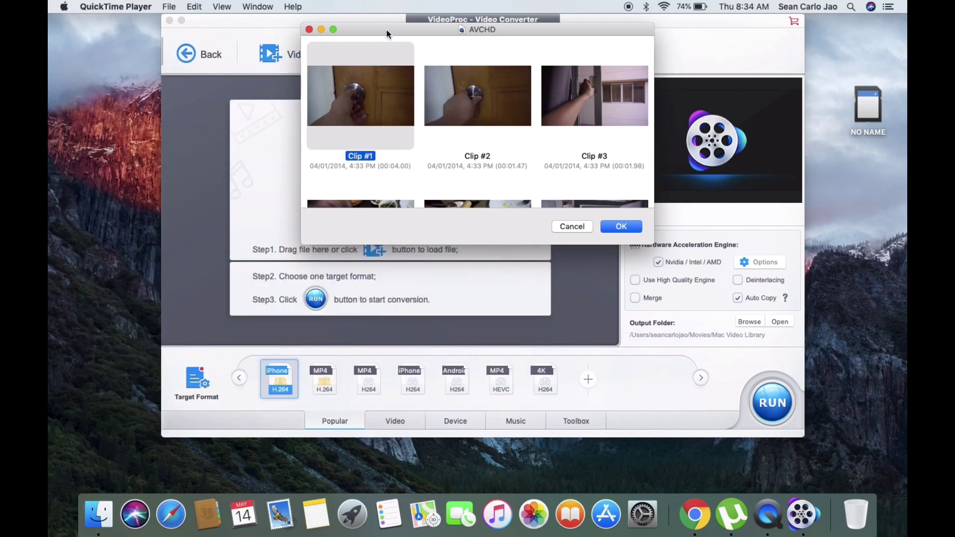
{"action": "left_click_drag", "start_coordinate": [387, 34], "coordinate": [431, 282]}
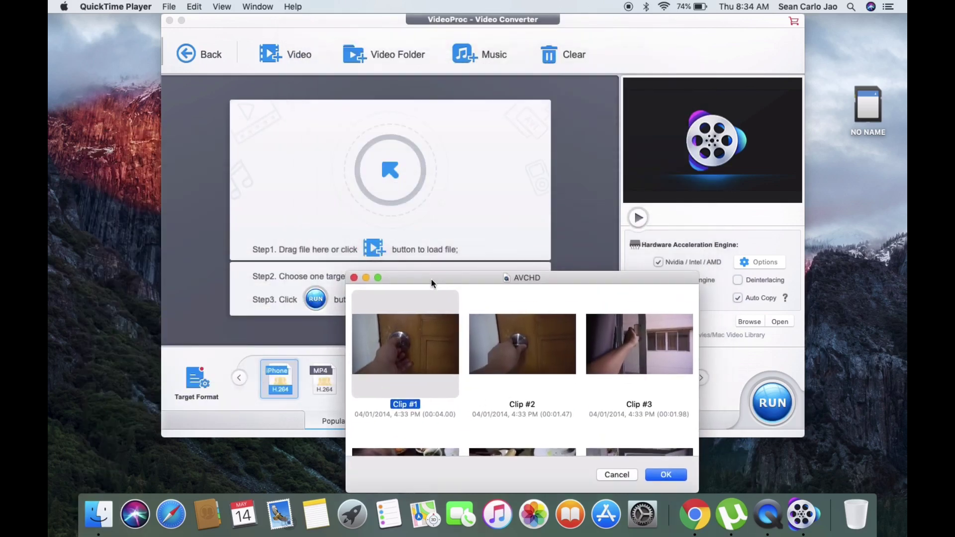
Select all clips in the AVCHD browser, and quit QuickTime Player
{"action": "left_click", "coordinate": [482, 356]}
{"action": "left_click", "coordinate": [405, 357]}
{"action": "key", "text": "super+a"}
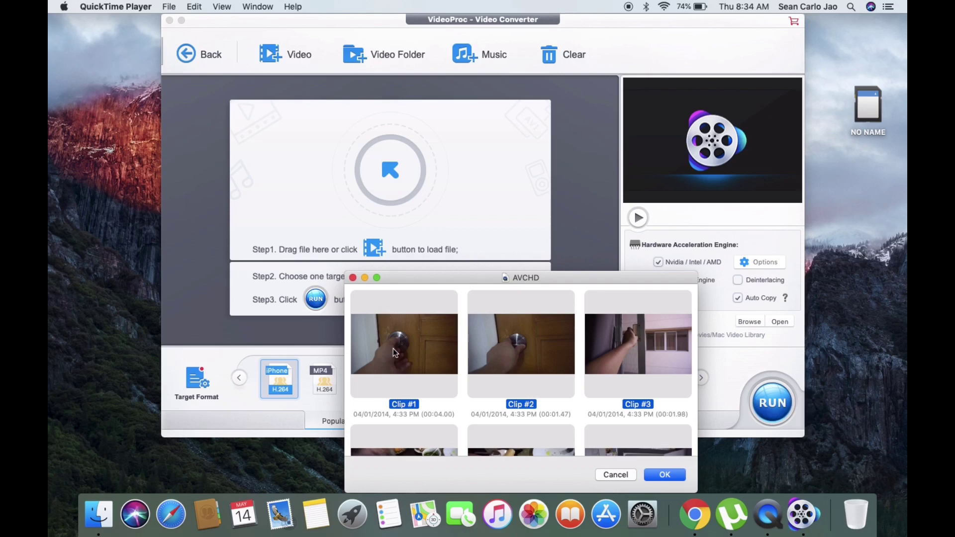
{"action": "key", "text": "super+q"}
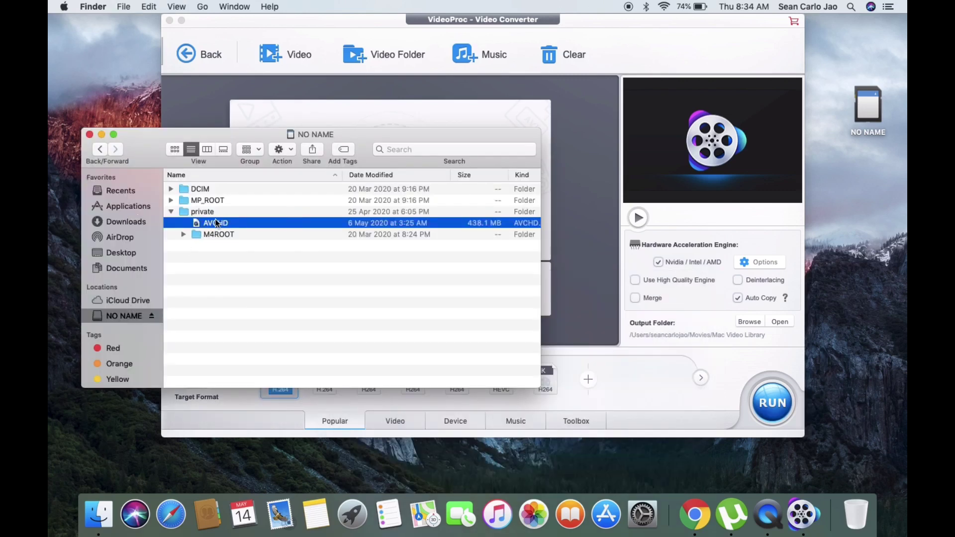
Load the AVCHD file from the NO NAME card into the video converter and close the Finder window
{"action": "left_click_drag", "start_coordinate": [215, 225], "coordinate": [336, 110]}
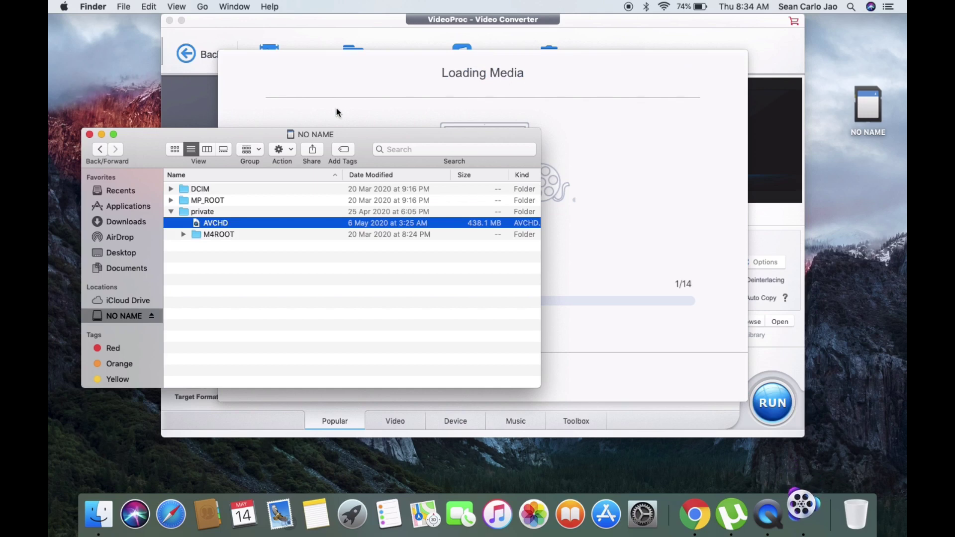
{"action": "left_click", "coordinate": [89, 134]}
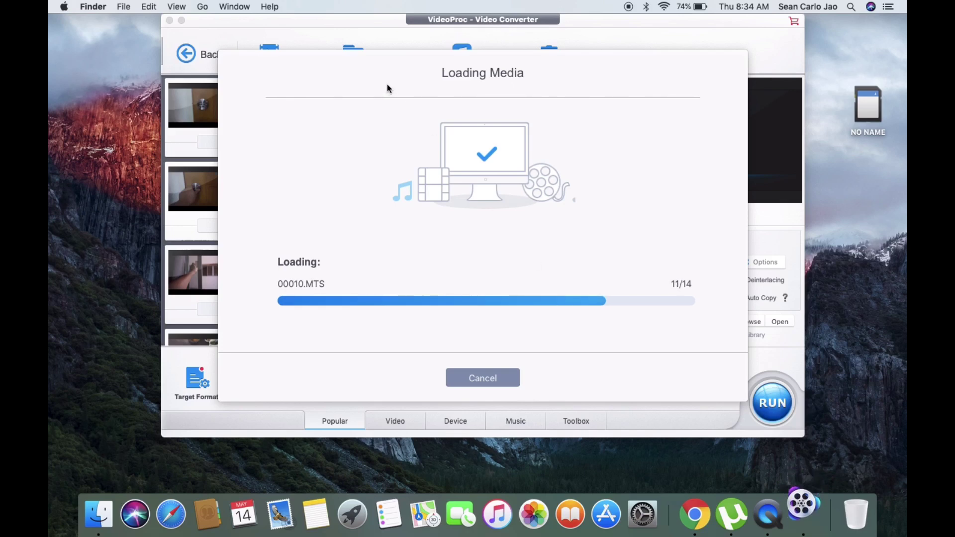
{"action": "left_click", "coordinate": [411, 78]}
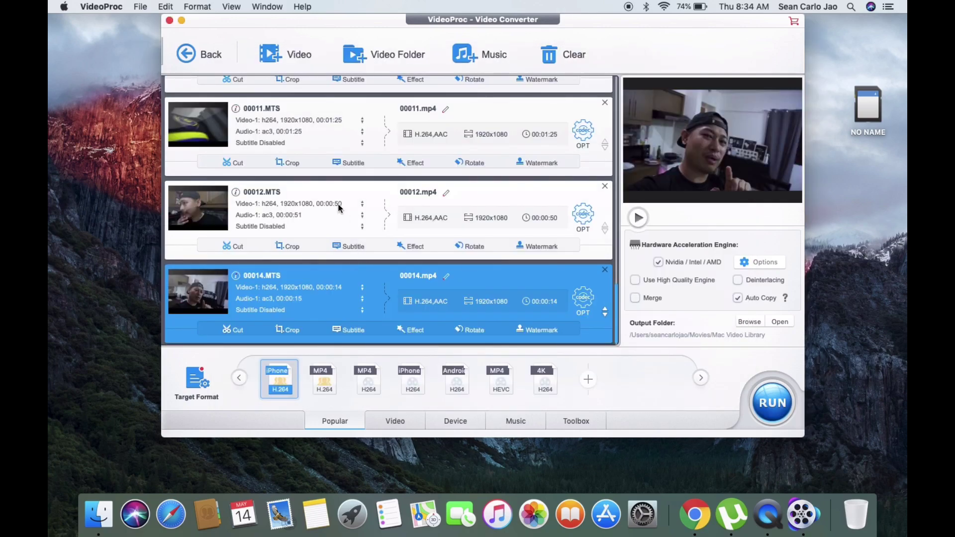
Review the loaded MTS clips and set the target format to the MP4 H264 video profile
{"action": "scroll", "coordinate": [338, 208], "scroll_direction": "up", "scroll_amount": 2}
{"action": "scroll", "coordinate": [338, 208], "scroll_direction": "down", "scroll_amount": 2}
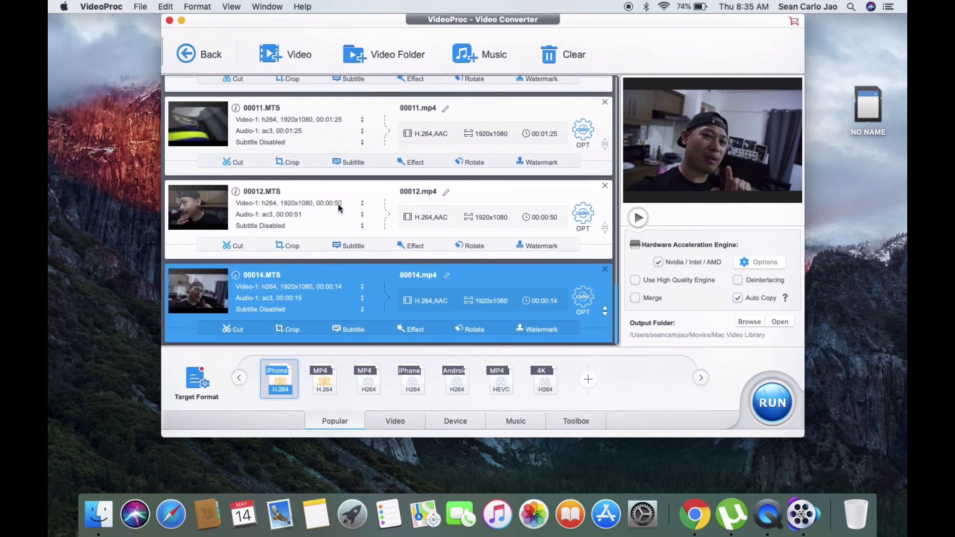
{"action": "scroll", "coordinate": [338, 208], "scroll_direction": "up", "scroll_amount": 5}
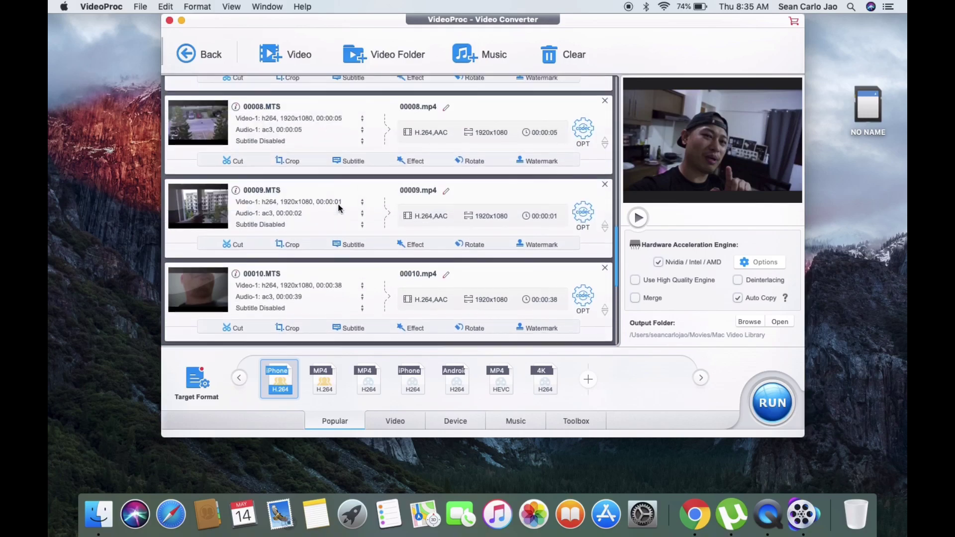
{"action": "scroll", "coordinate": [338, 208], "scroll_direction": "down", "scroll_amount": 3}
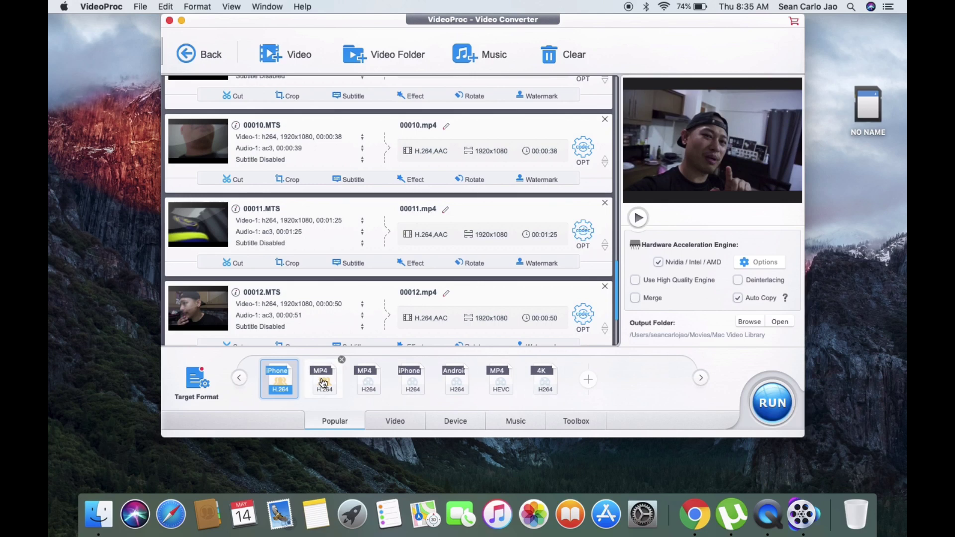
{"action": "left_click", "coordinate": [388, 421]}
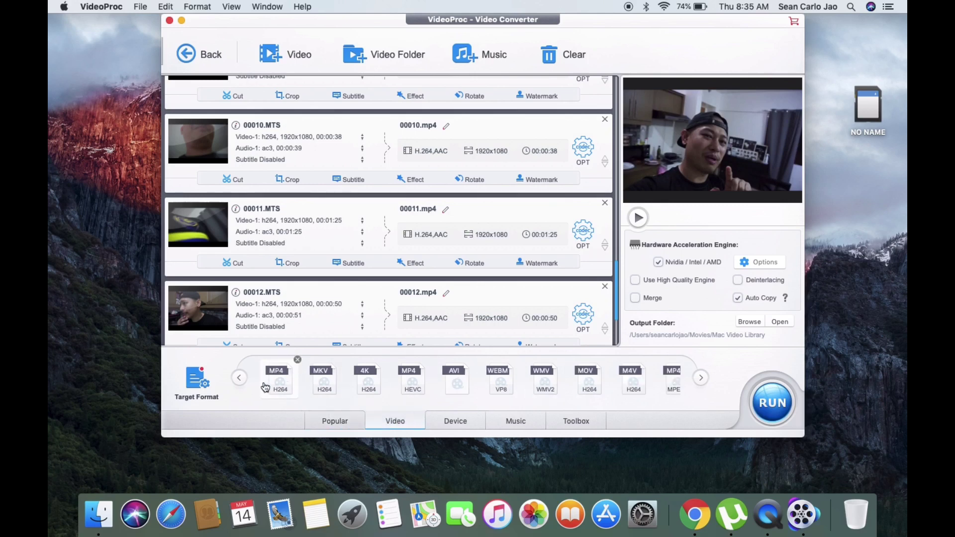
{"action": "left_click", "coordinate": [279, 389]}
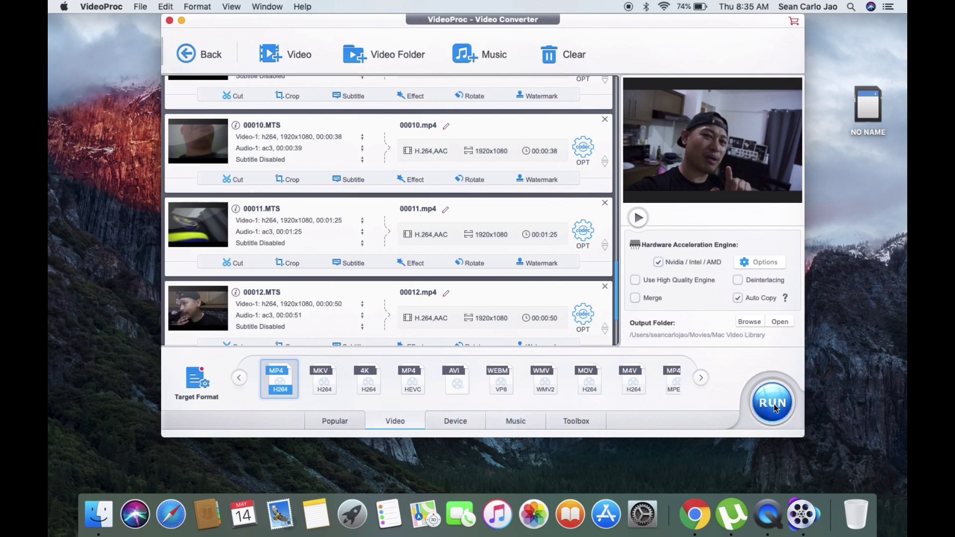
Run the conversion of all loaded clips and continue past the trial notice
{"action": "scroll", "coordinate": [395, 197], "scroll_direction": "up", "scroll_amount": 3}
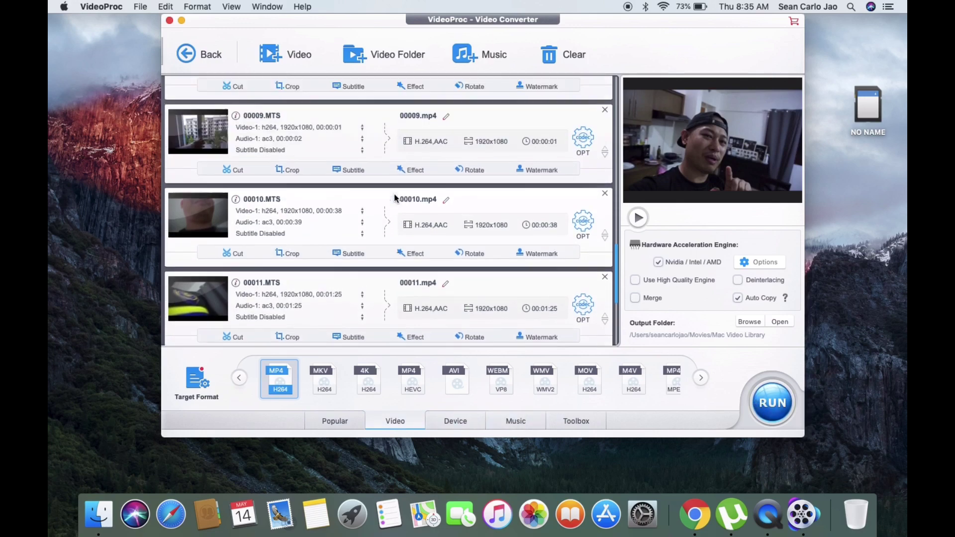
{"action": "scroll", "coordinate": [396, 198], "scroll_direction": "down", "scroll_amount": 5}
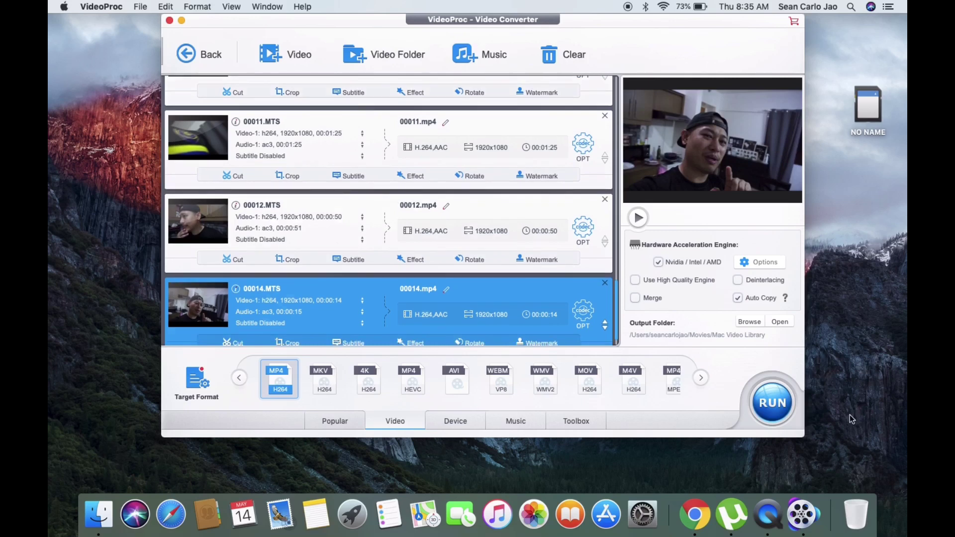
{"action": "left_click", "coordinate": [772, 402]}
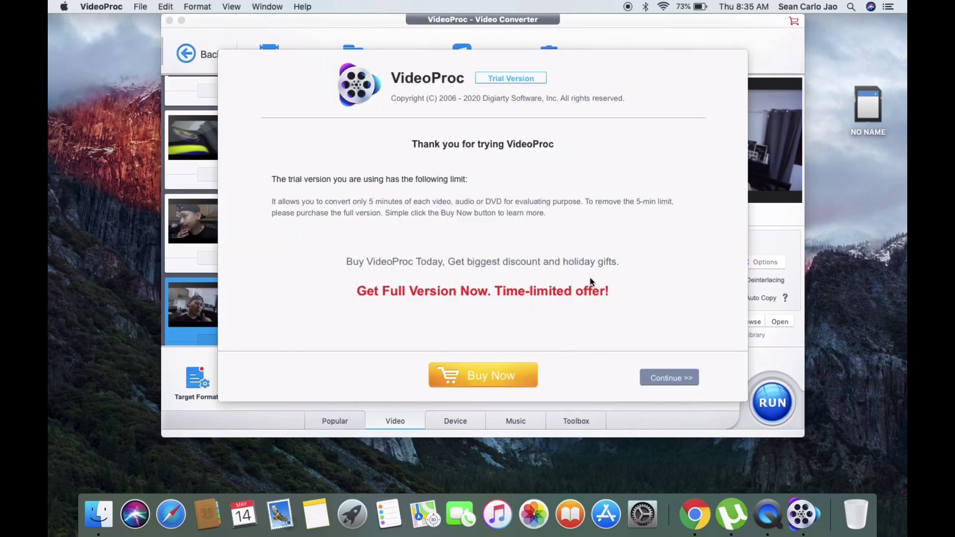
{"action": "left_click", "coordinate": [649, 379]}
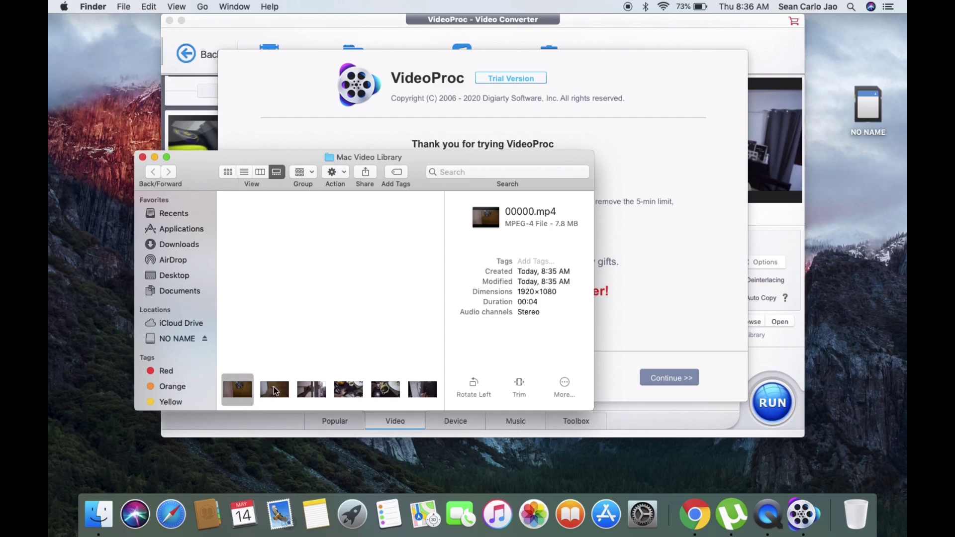
Look through the converted clips in the Mac Video Library folder and open 00001.mp4 with VLC
{"action": "scroll", "coordinate": [275, 391], "scroll_direction": "right", "scroll_amount": 10}
{"action": "scroll", "coordinate": [275, 392], "scroll_direction": "right", "scroll_amount": 5}
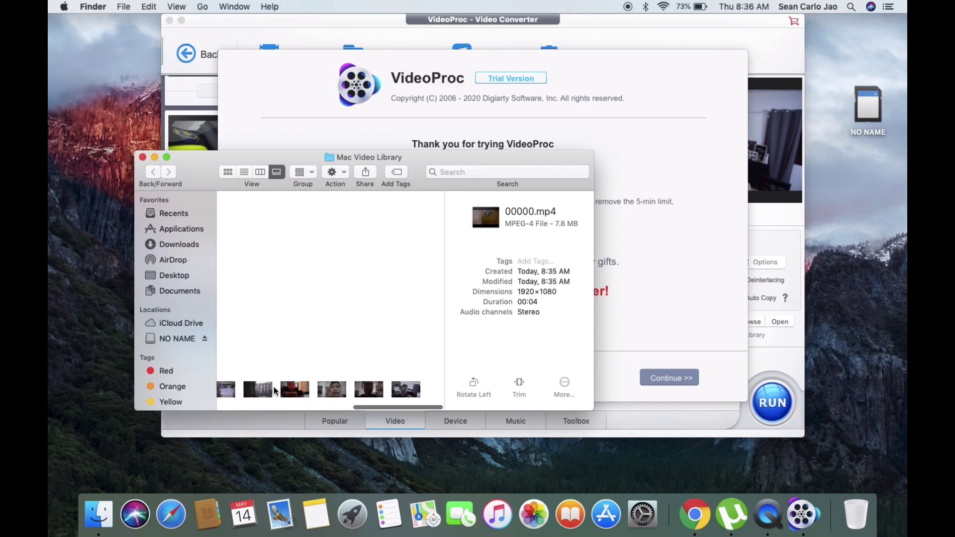
{"action": "scroll", "coordinate": [294, 374], "scroll_direction": "right", "scroll_amount": 3}
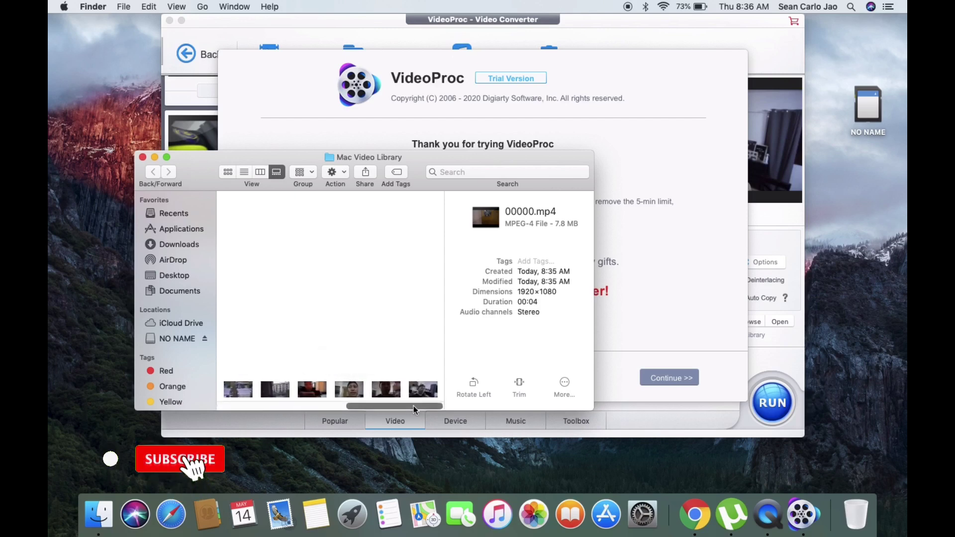
{"action": "scroll", "coordinate": [318, 388], "scroll_direction": "left", "scroll_amount": 10}
{"action": "scroll", "coordinate": [318, 390], "scroll_direction": "left", "scroll_amount": 3}
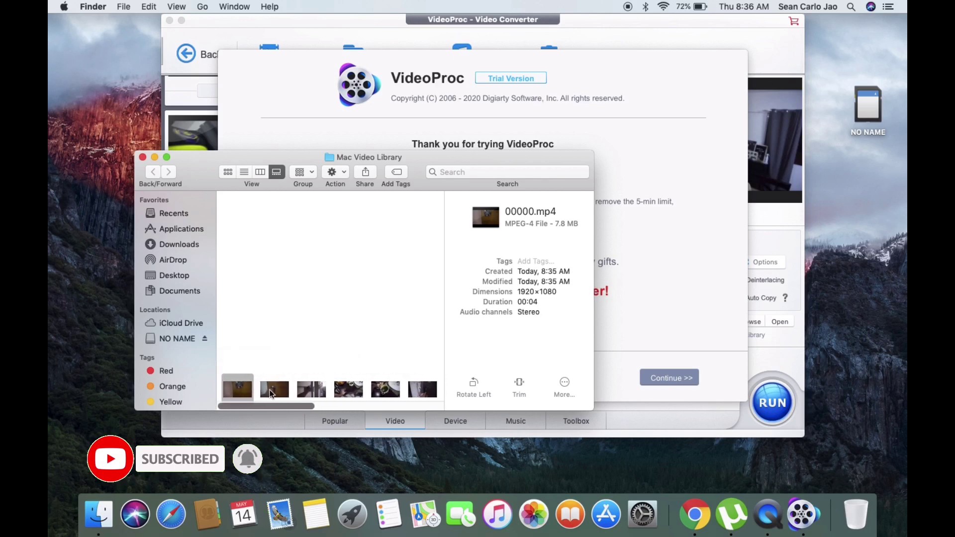
{"action": "left_click", "coordinate": [275, 390]}
{"action": "right_click", "coordinate": [282, 387]}
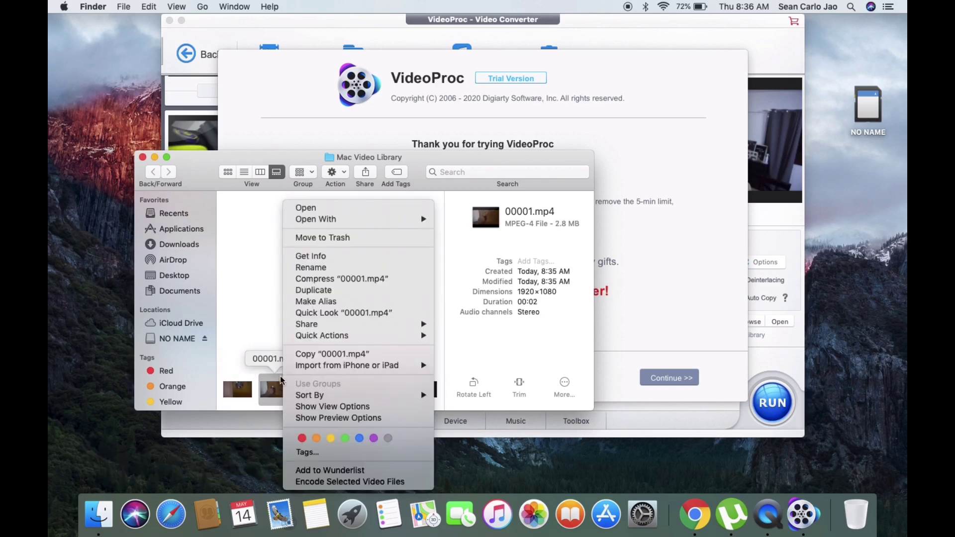
{"action": "mouse_move", "coordinate": [346, 224]}
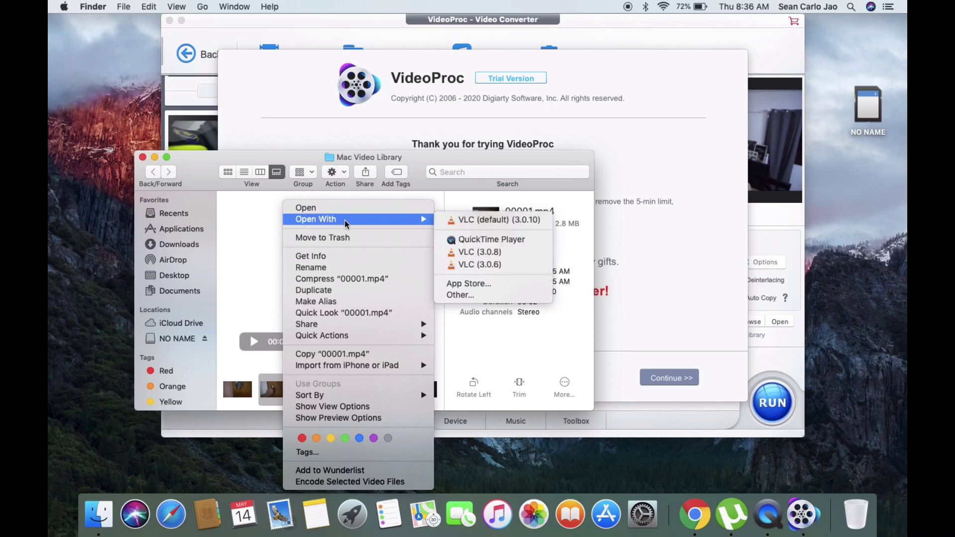
{"action": "left_click", "coordinate": [463, 221]}
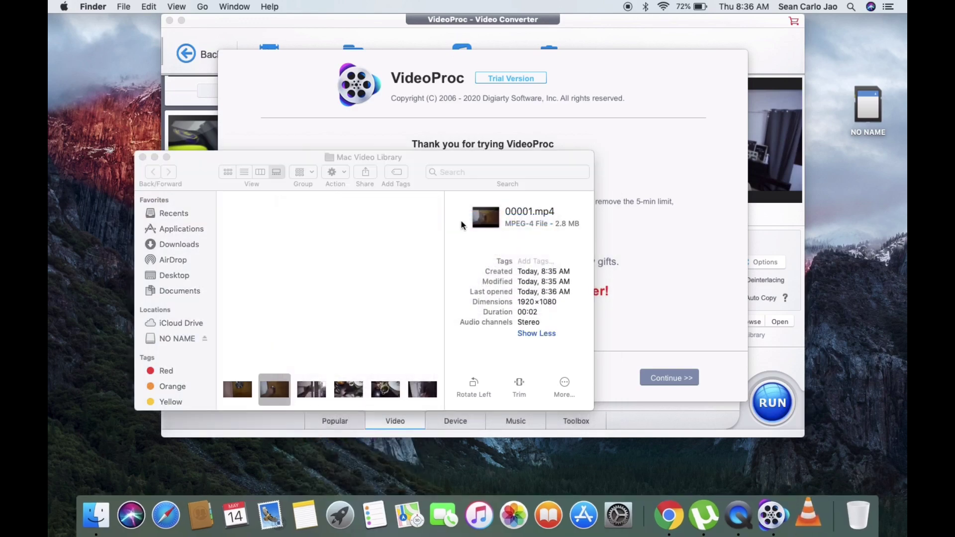